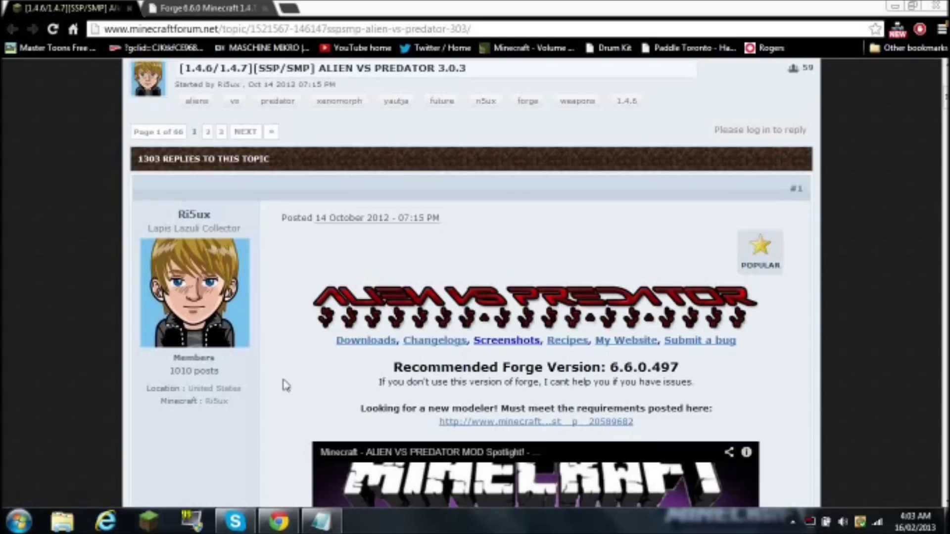
pyautogui.scroll(-4, 282, 385)
pyautogui.scroll(-2, 284, 386)
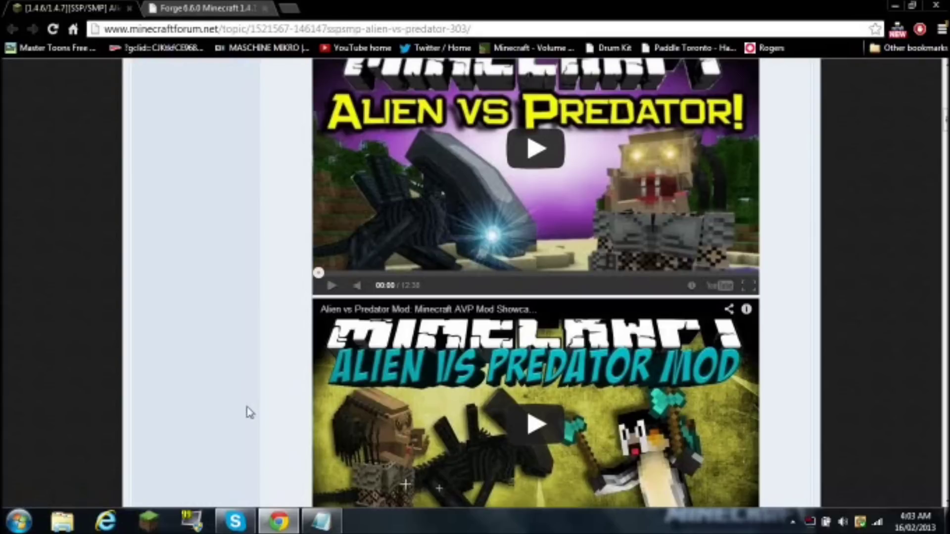
pyautogui.scroll(-2, 250, 412)
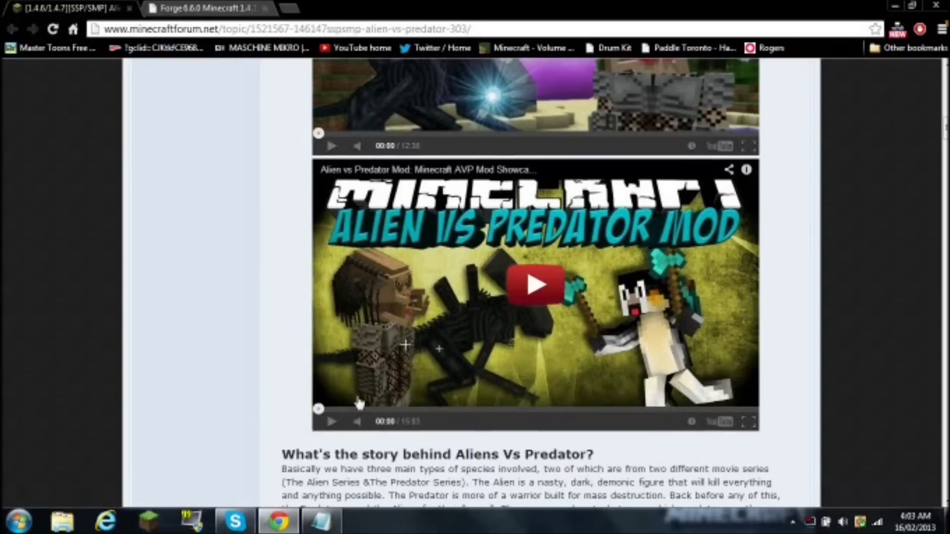
pyautogui.scroll(-3, 257, 398)
pyautogui.scroll(-4, 257, 398)
pyautogui.scroll(-1, 258, 403)
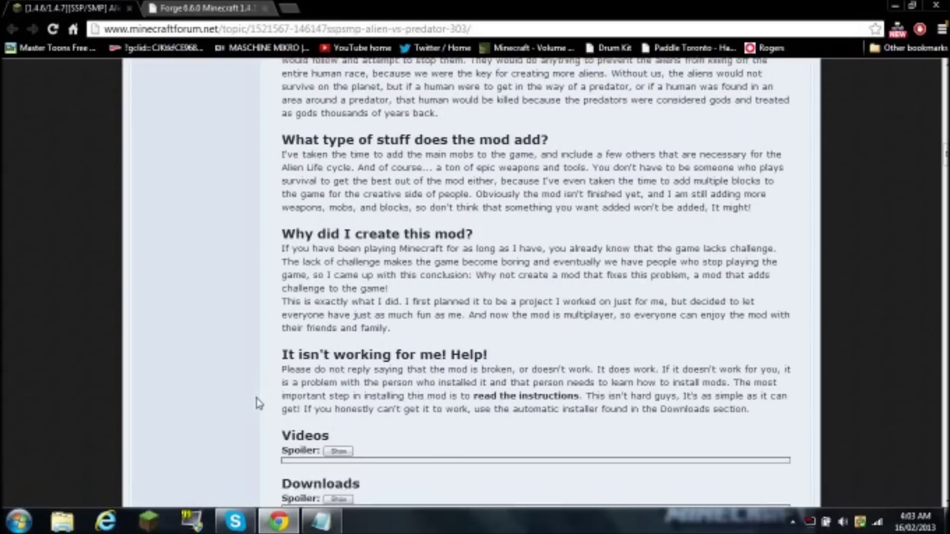
pyautogui.scroll(-2, 257, 403)
pyautogui.scroll(-1, 257, 403)
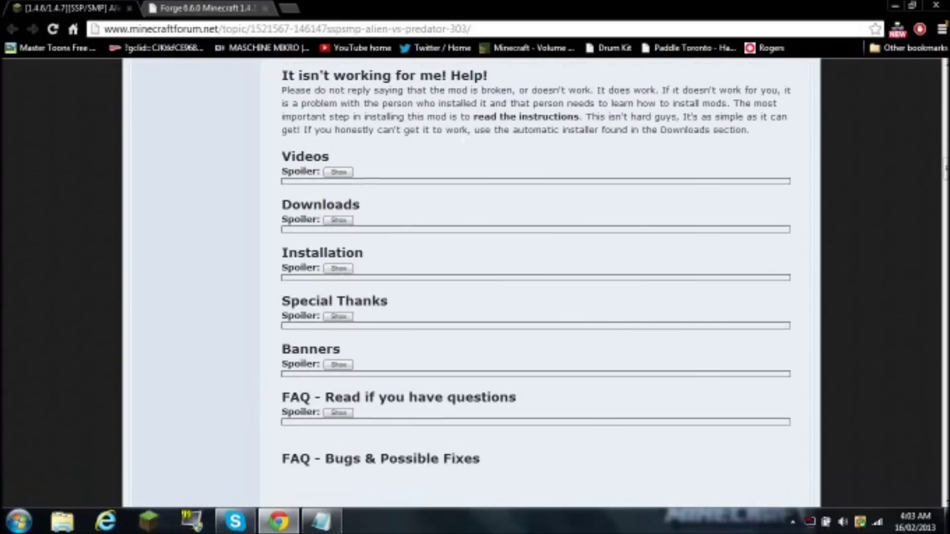
# Expand the Downloads spoiler and highlight the note saying downloads moved to the author's website
pyautogui.click(339, 220)
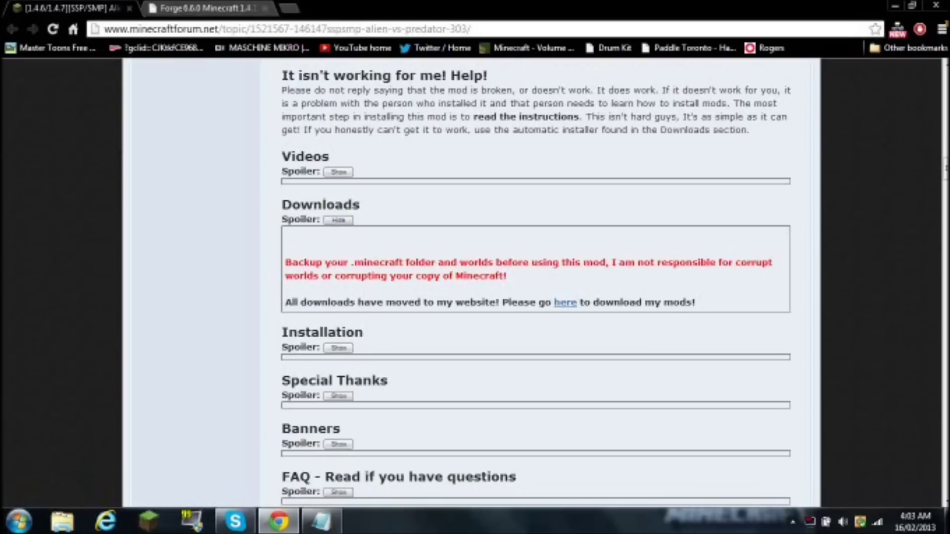
pyautogui.moveTo(448, 315); pyautogui.dragTo(566, 317)
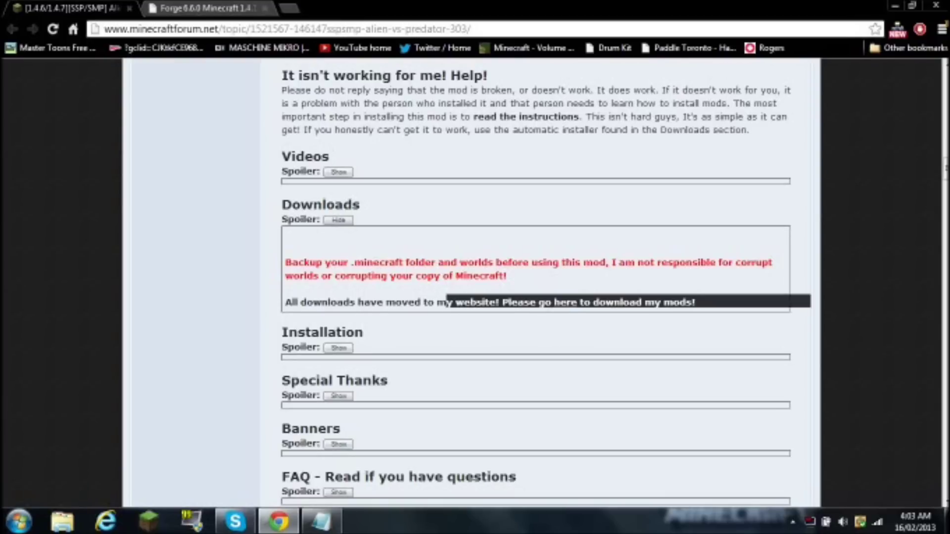
pyautogui.click(586, 286)
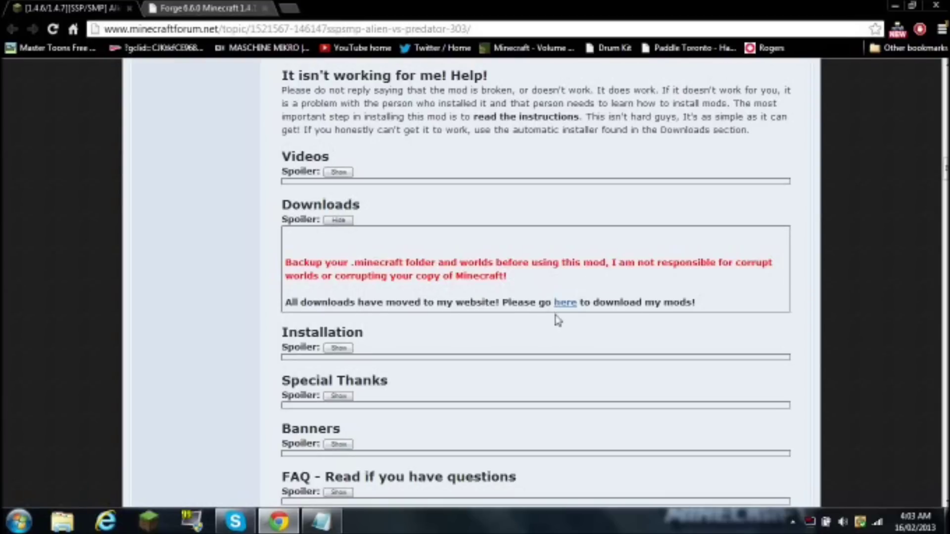
pyautogui.scroll(5, 342, 356)
pyautogui.scroll(5, 342, 356)
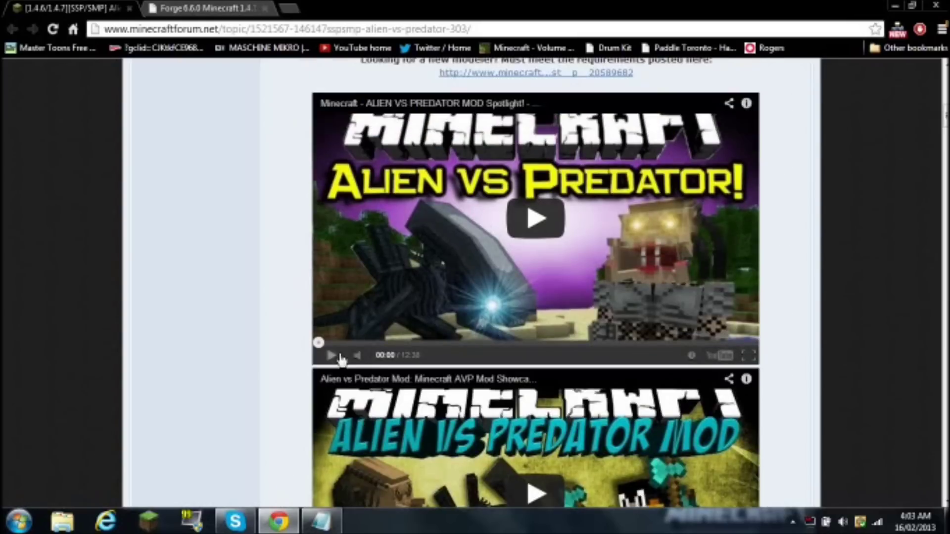
pyautogui.scroll(5, 342, 356)
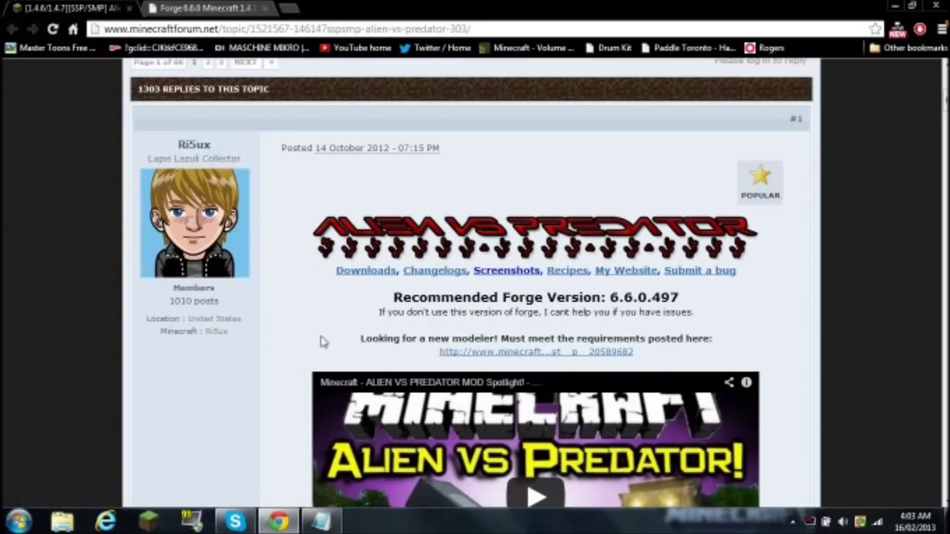
pyautogui.scroll(-2, 265, 403)
pyautogui.scroll(-5, 259, 398)
pyautogui.scroll(-3, 258, 400)
pyautogui.scroll(2, 259, 401)
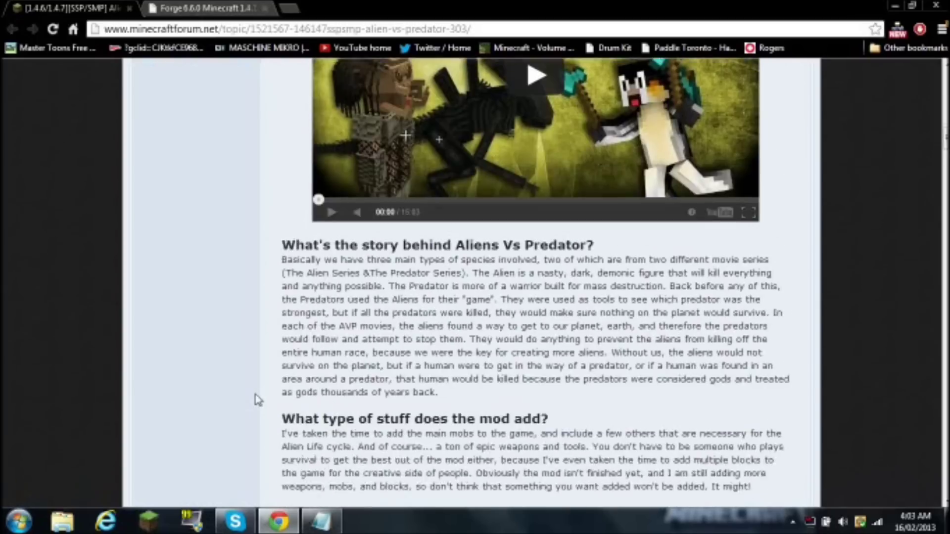
pyautogui.scroll(1, 256, 398)
pyautogui.scroll(3, 252, 397)
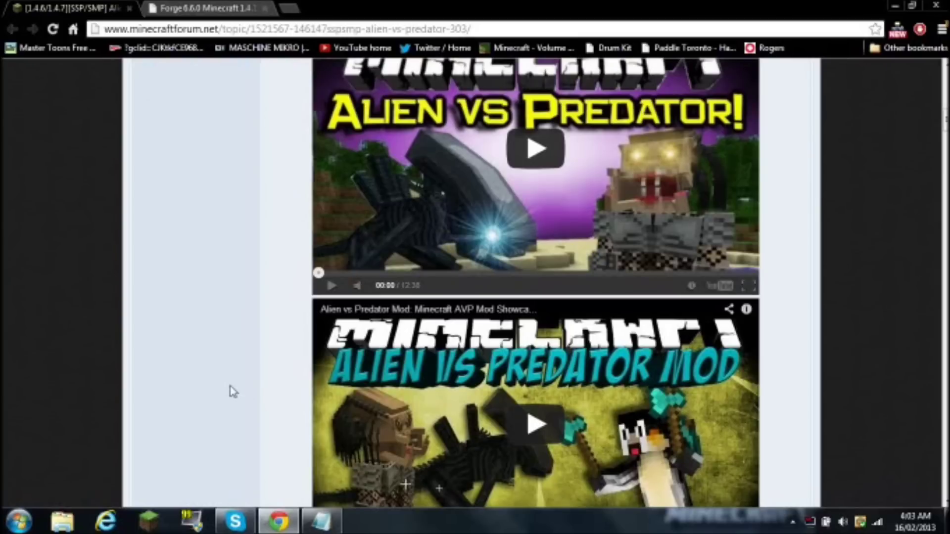
pyautogui.scroll(-3, 212, 391)
pyautogui.scroll(-6, 213, 390)
pyautogui.scroll(-5, 207, 392)
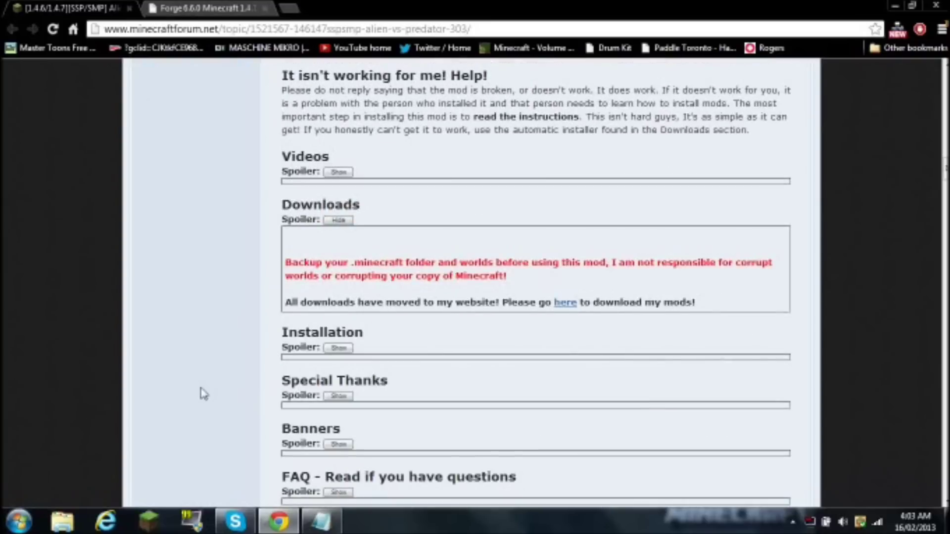
# Follow the link to the RI5UX downloads page and download Aliens Vs Predator 3.0.3
pyautogui.click(565, 310)
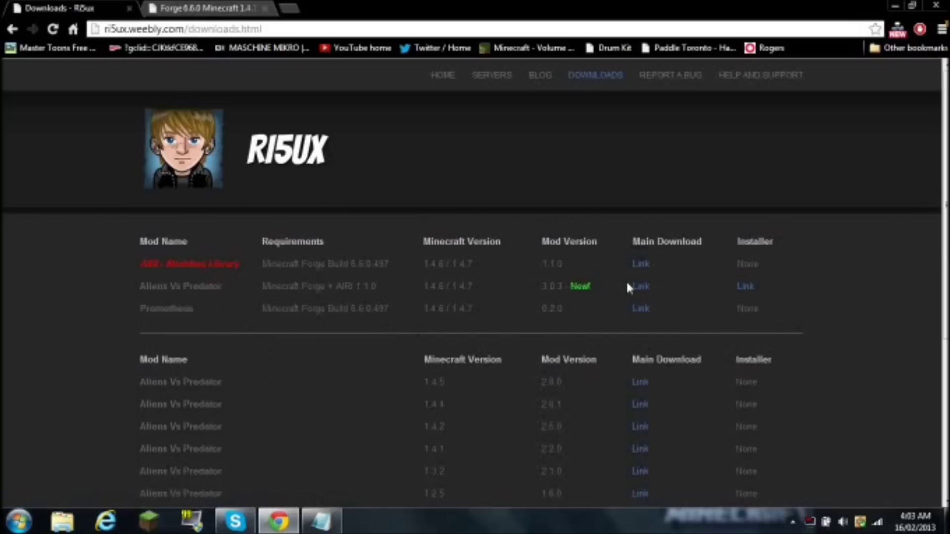
pyautogui.click(640, 288)
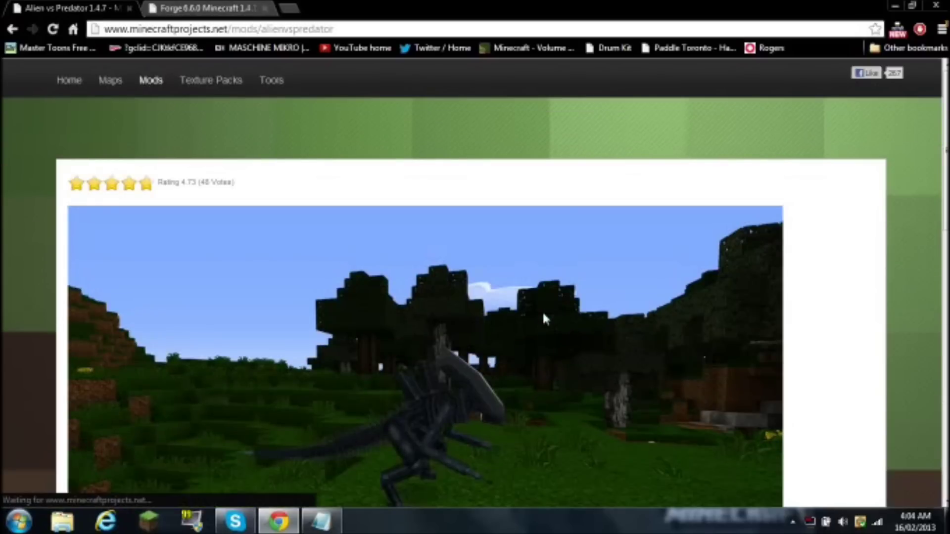
pyautogui.scroll(-3, 543, 315)
pyautogui.scroll(-1, 521, 320)
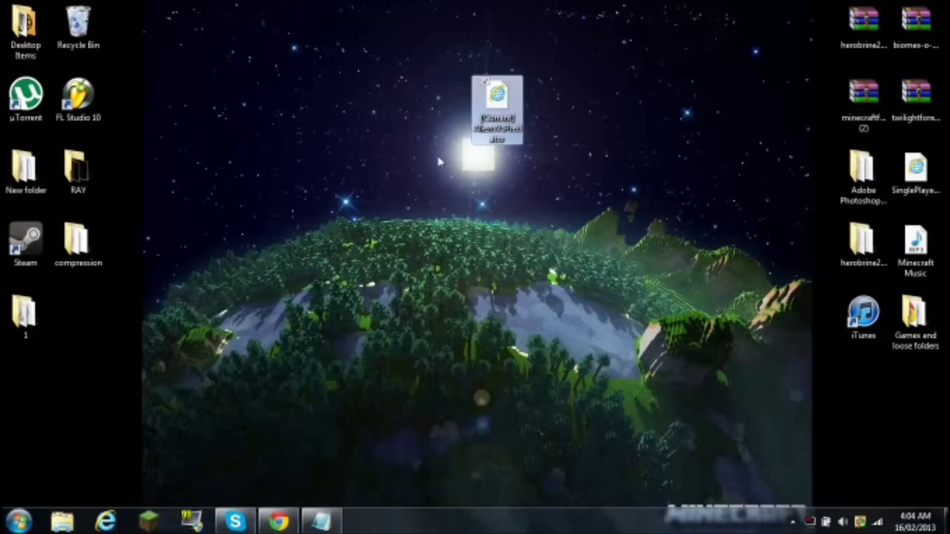
# Move the AliensVsPredator archive to the desktop's top right and extract it to AliensVsPredator\
pyautogui.click(361, 155)
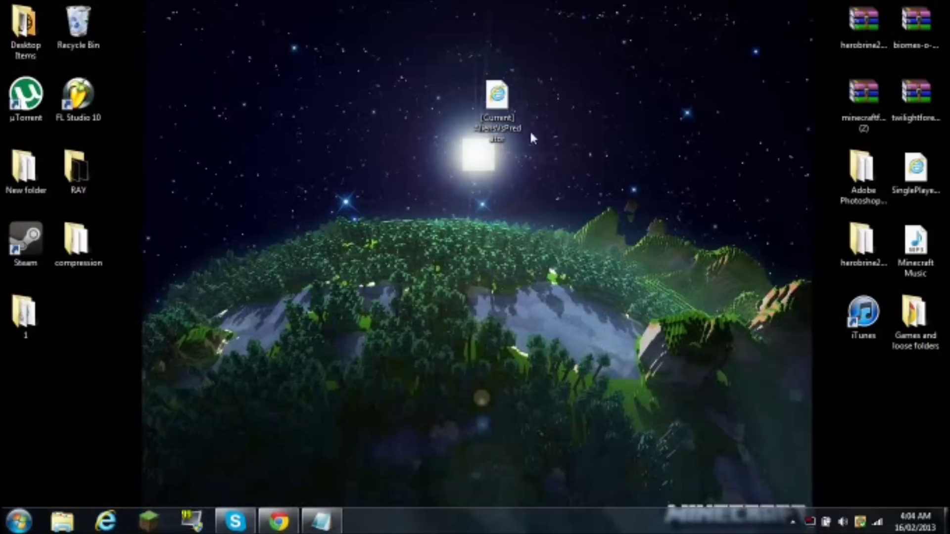
pyautogui.moveTo(491, 117); pyautogui.dragTo(749, 46)
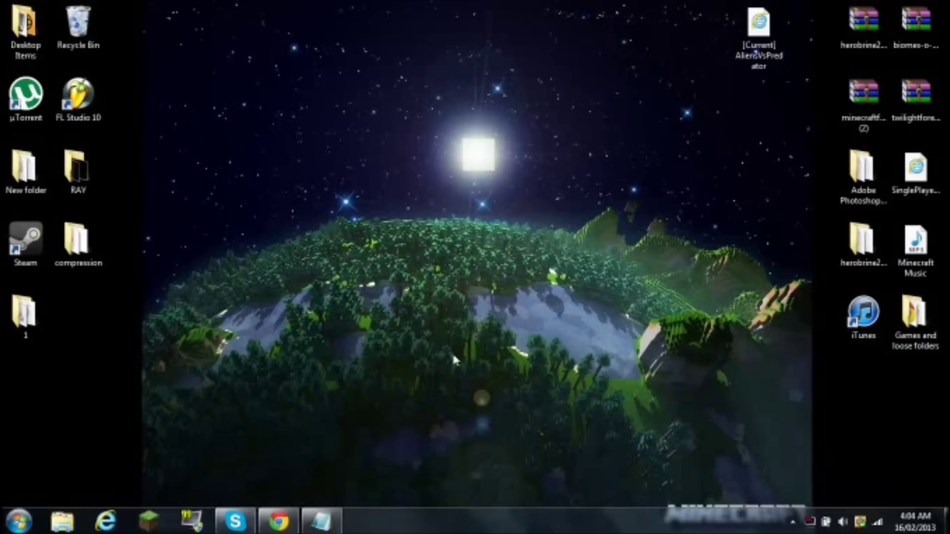
pyautogui.rightClick(753, 54)
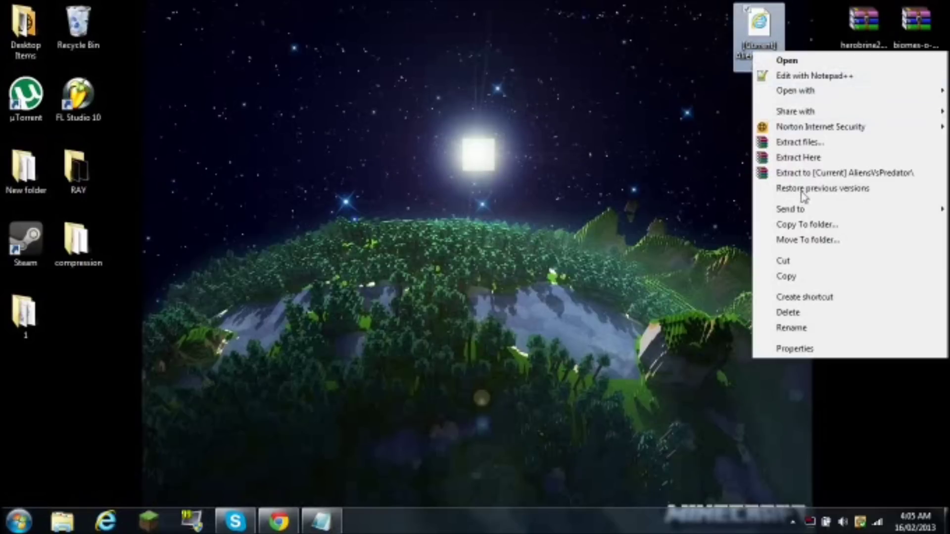
pyautogui.click(805, 158)
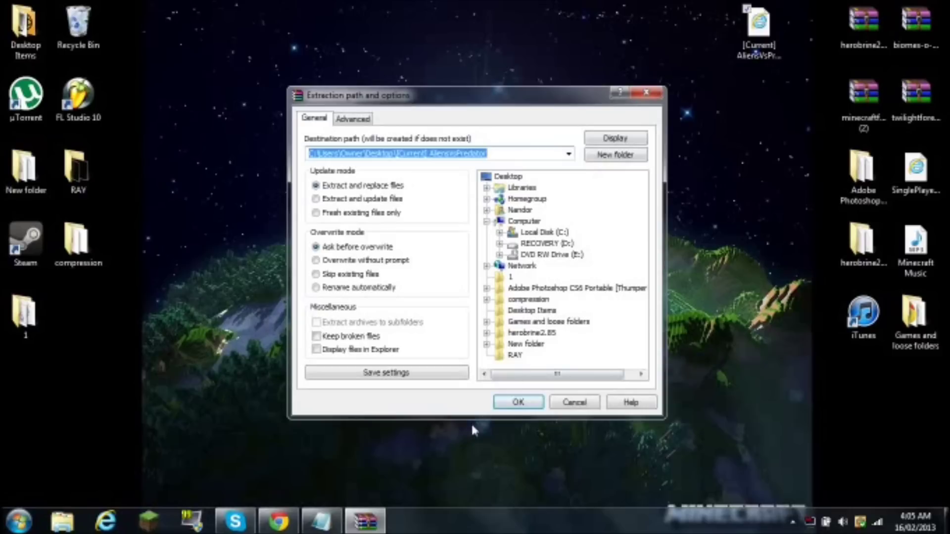
pyautogui.click(518, 403)
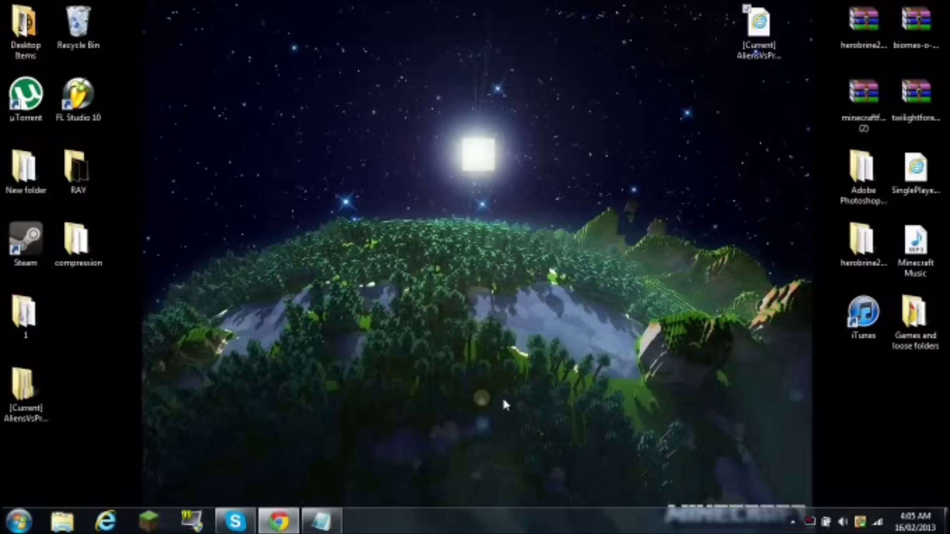
# Check the extracted AliensVsPredator folder's audio, com and graphics folders, then minimize its window
pyautogui.doubleClick(25, 389)
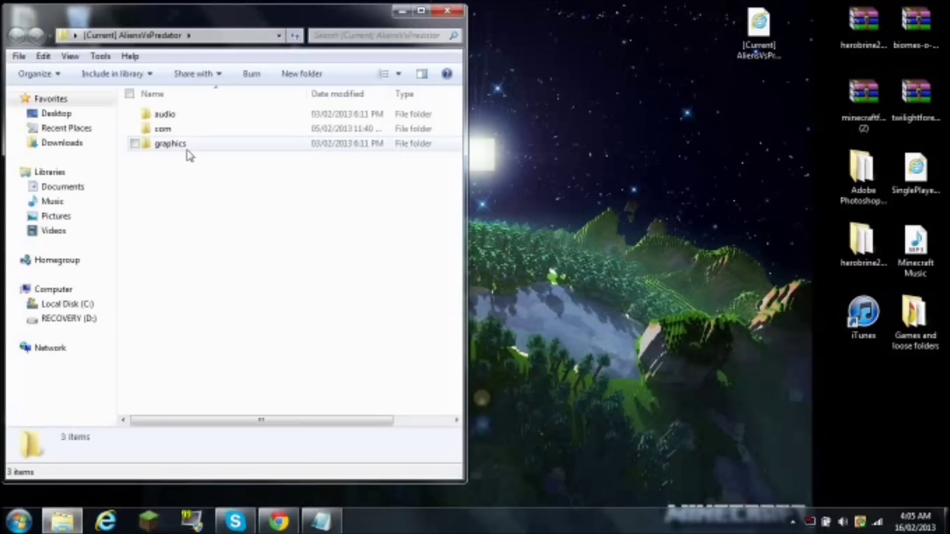
pyautogui.moveTo(191, 210); pyautogui.dragTo(186, 124)
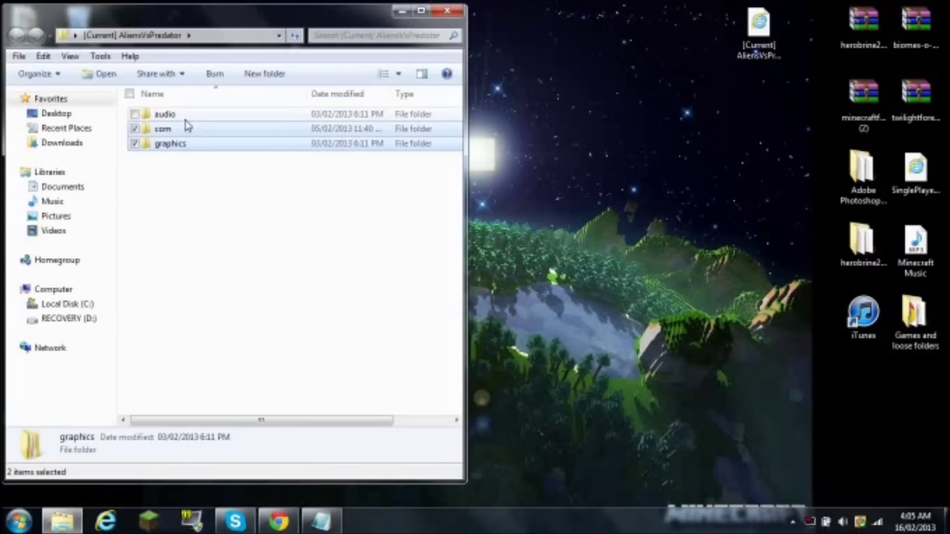
pyautogui.click(208, 210)
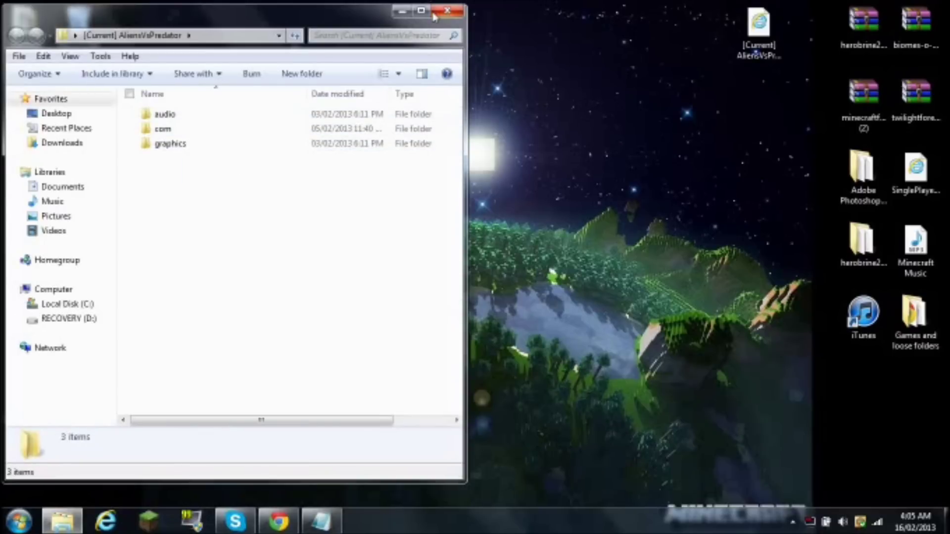
pyautogui.click(401, 12)
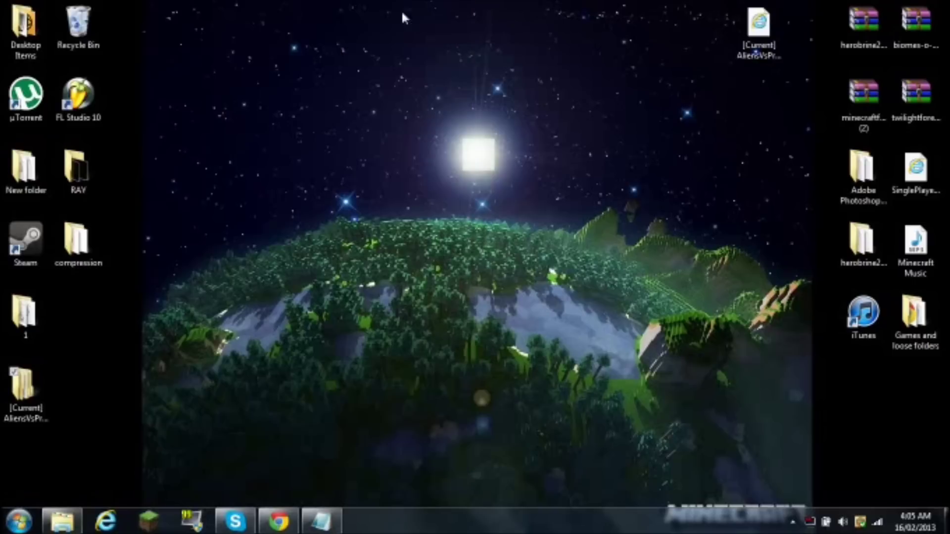
pyautogui.click(19, 521)
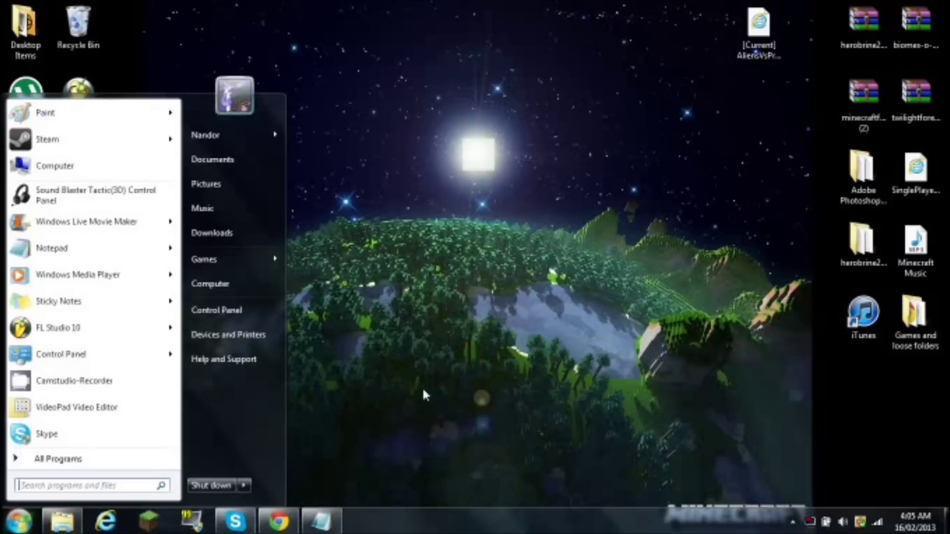
pyautogui.write('%app')
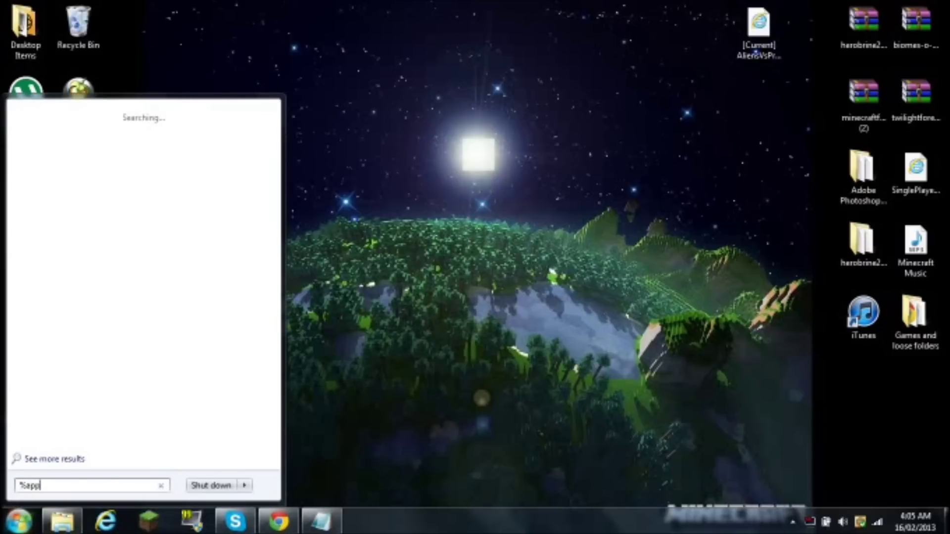
pyautogui.write('%')
# Open %appdata%\.minecraft and drag audio, com and graphics into it from the snapped AliensVsPredator window
pyautogui.press('Return')
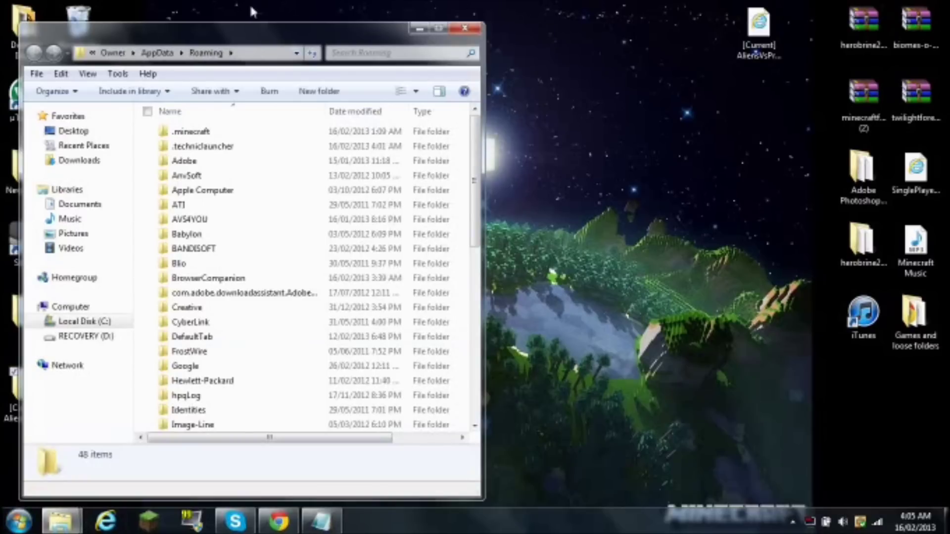
pyautogui.doubleClick(244, 132)
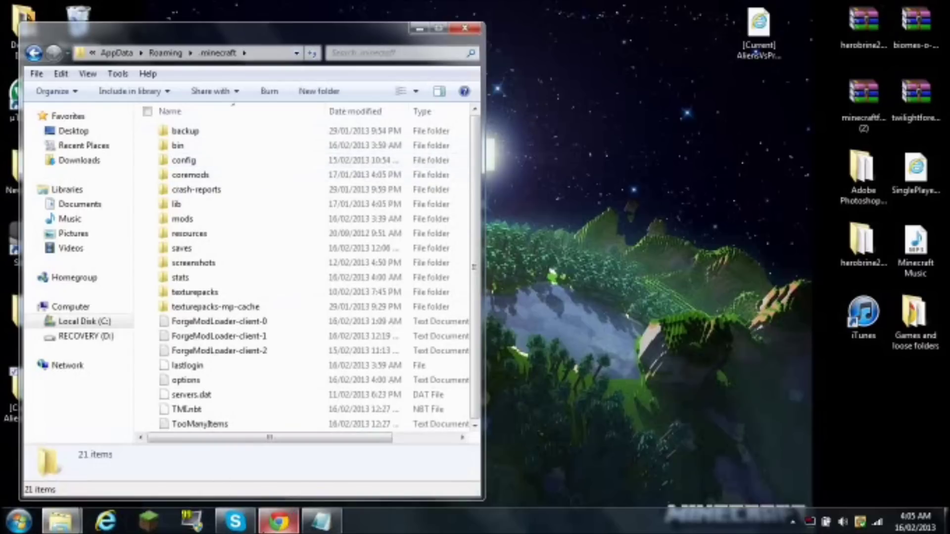
pyautogui.moveTo(61, 522)
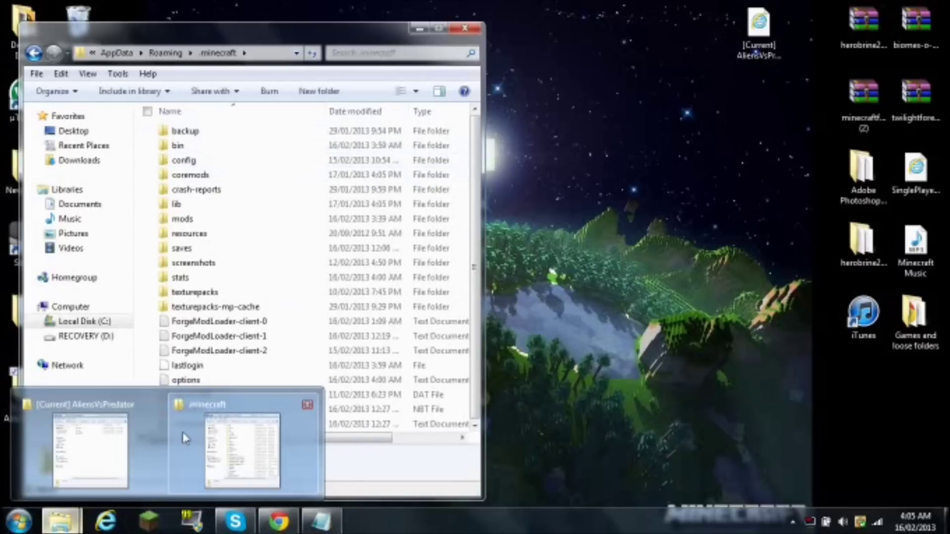
pyautogui.click(90, 446)
pyautogui.moveTo(237, 13); pyautogui.dragTo(948, 149)
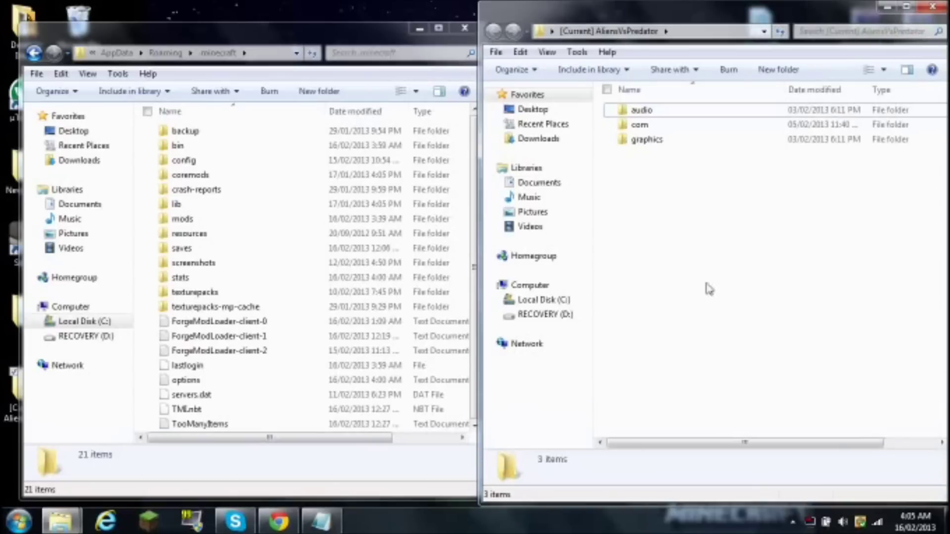
pyautogui.moveTo(692, 212); pyautogui.dragTo(616, 104)
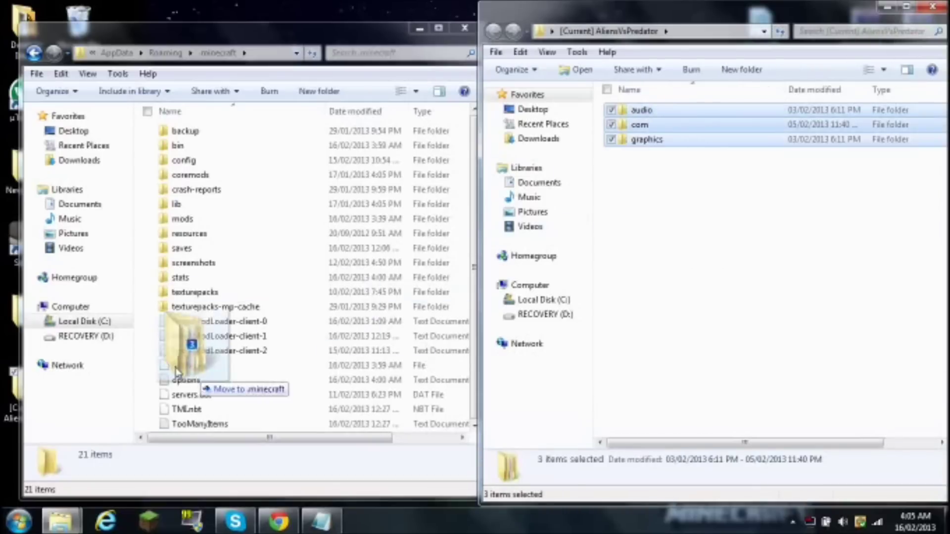
pyautogui.moveTo(178, 372); pyautogui.dragTo(145, 258)
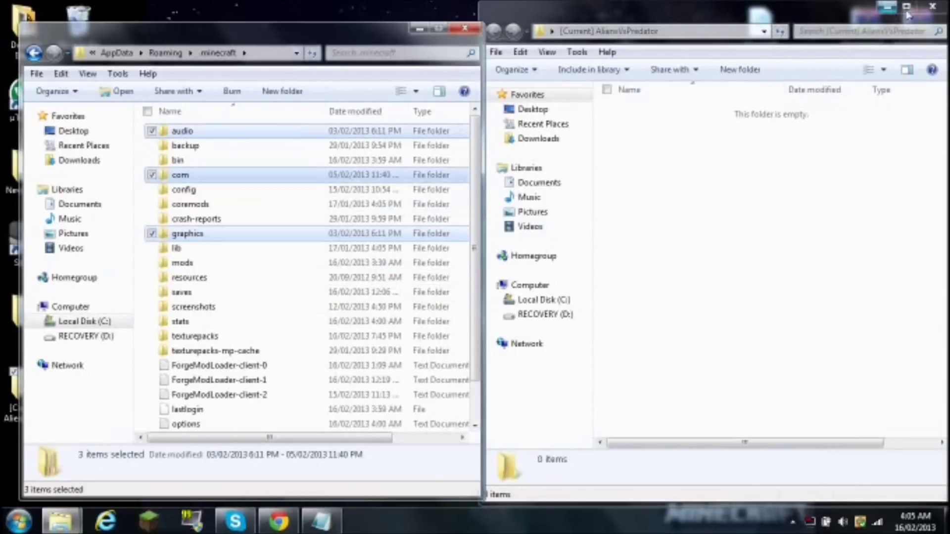
pyautogui.click(932, 7)
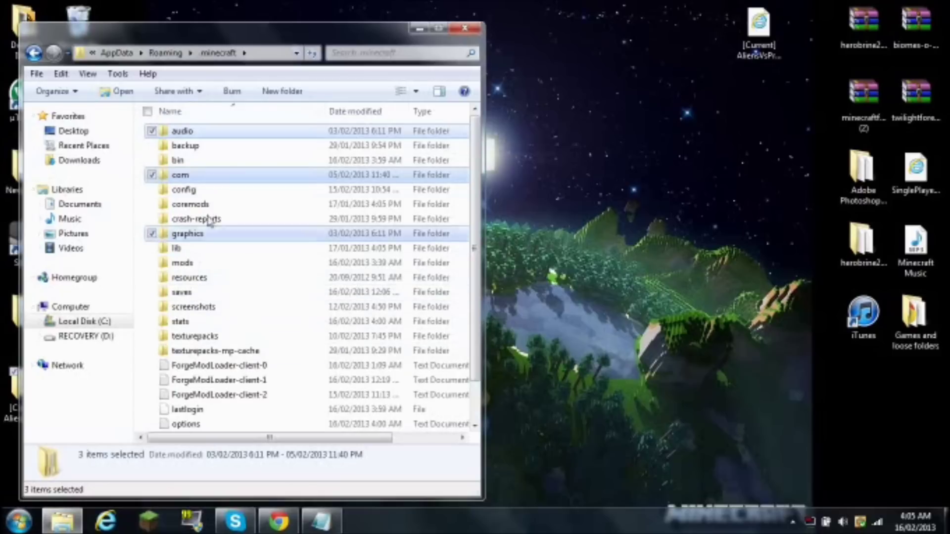
# Open bin\minecraft.jar with WinRAR archiver, dismiss the license reminder, and move it top-left
pyautogui.click(180, 160)
pyautogui.doubleClick(180, 160)
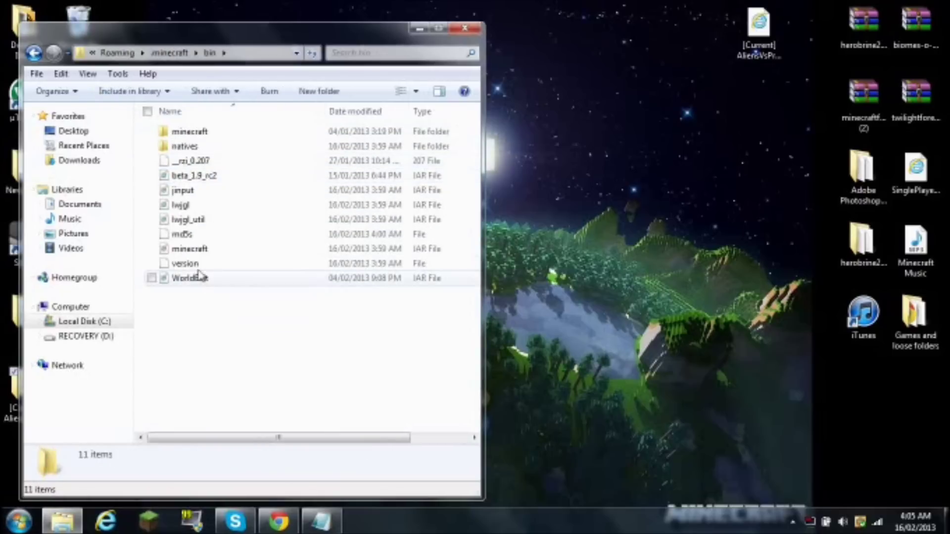
pyautogui.click(201, 253)
pyautogui.rightClick(201, 253)
pyautogui.moveTo(243, 239)
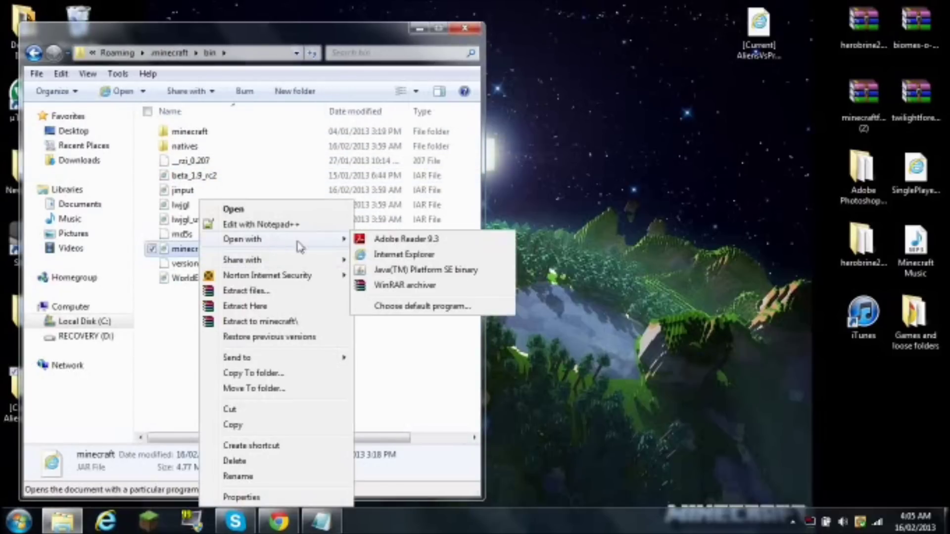
pyautogui.click(418, 292)
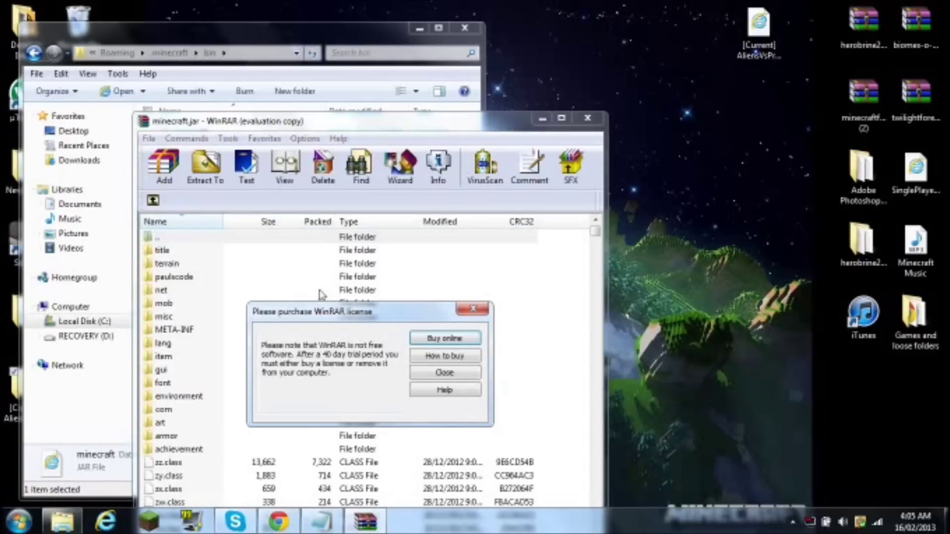
pyautogui.click(444, 372)
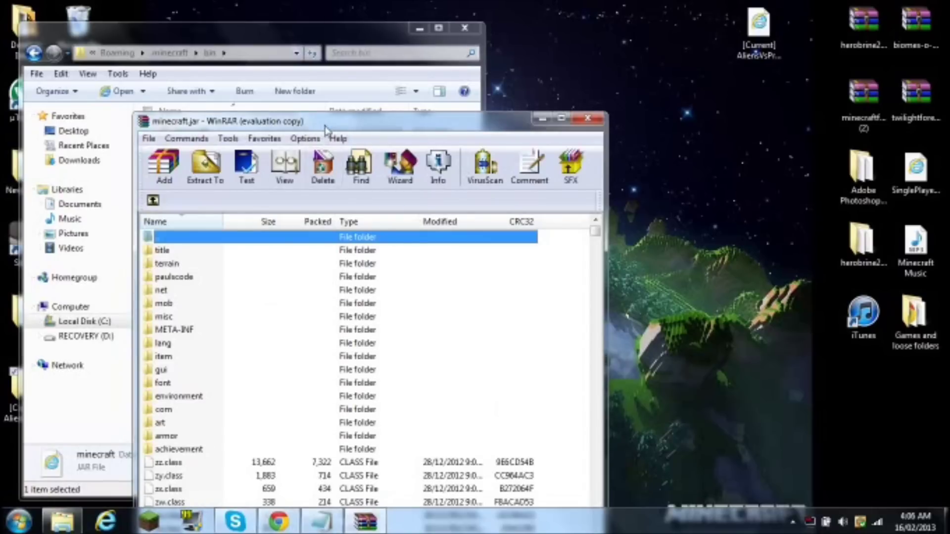
pyautogui.moveTo(327, 131); pyautogui.dragTo(195, 18)
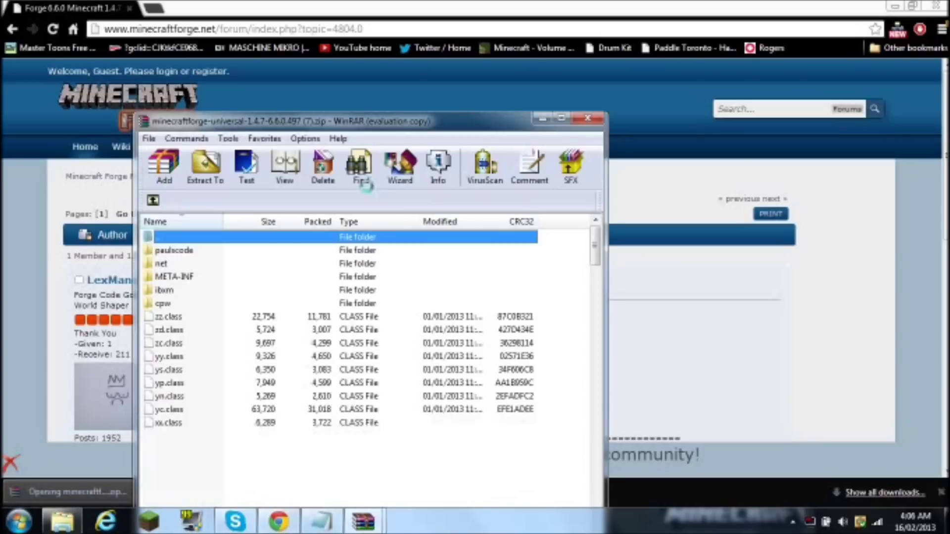
# Dismiss the Forge archive's license reminder, snap it right, and bring minecraft.jar up on the left
pyautogui.click(438, 375)
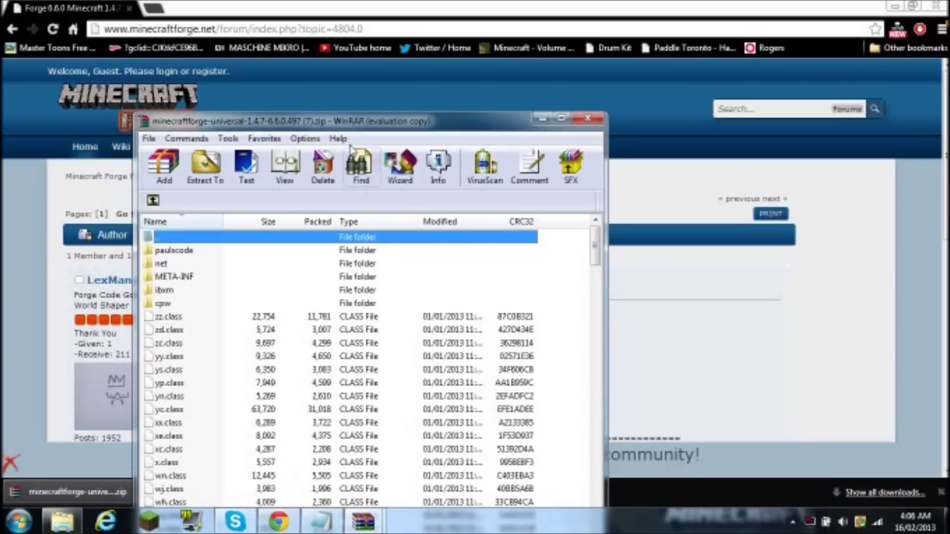
pyautogui.press('super+Right')
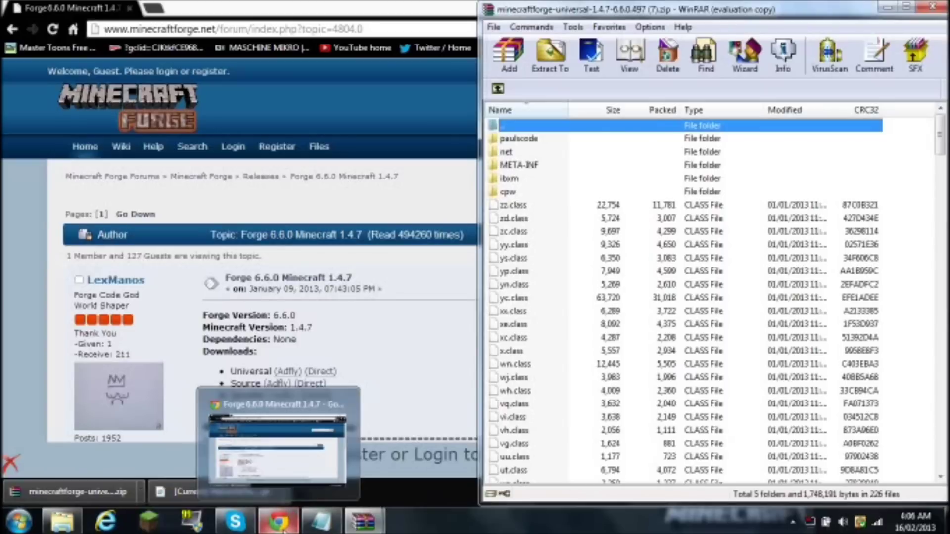
pyautogui.click(331, 446)
# Select all Forge archive contents, drag them into minecraft.jar, and confirm the update
pyautogui.click(571, 325)
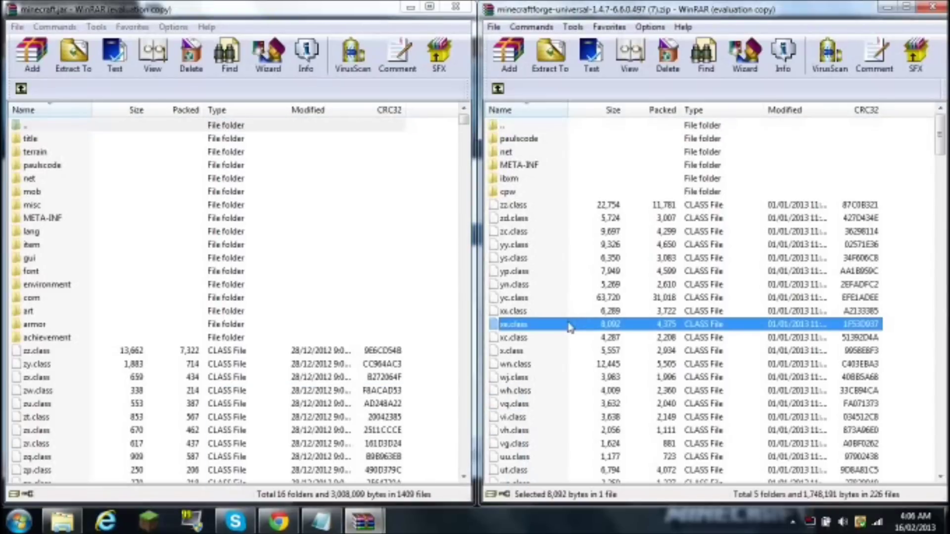
pyautogui.hotkey('ctrl', 'a')
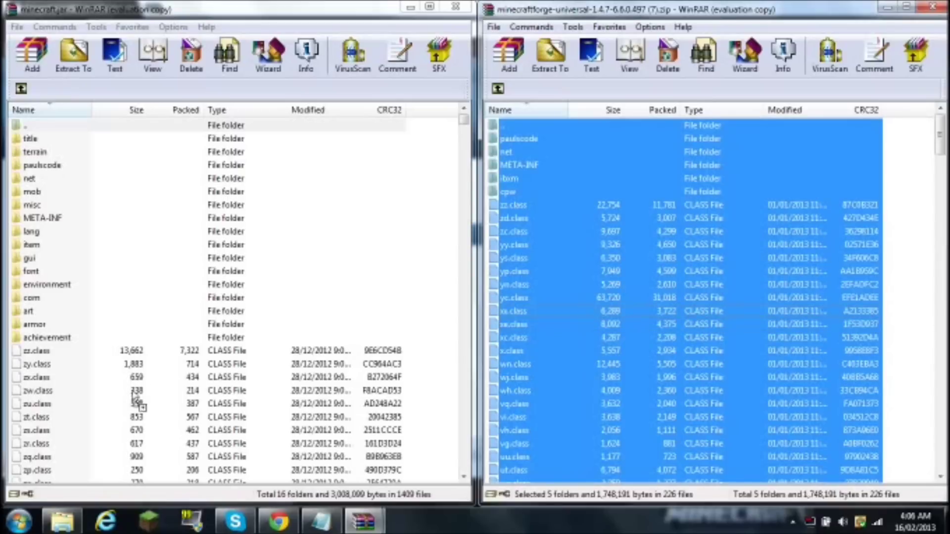
pyautogui.moveTo(561, 336); pyautogui.dragTo(134, 393)
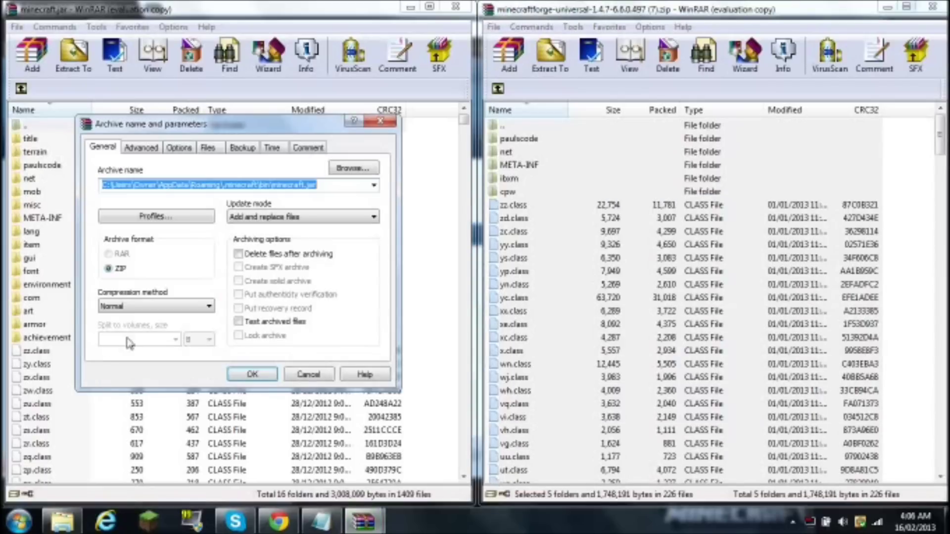
pyautogui.click(231, 375)
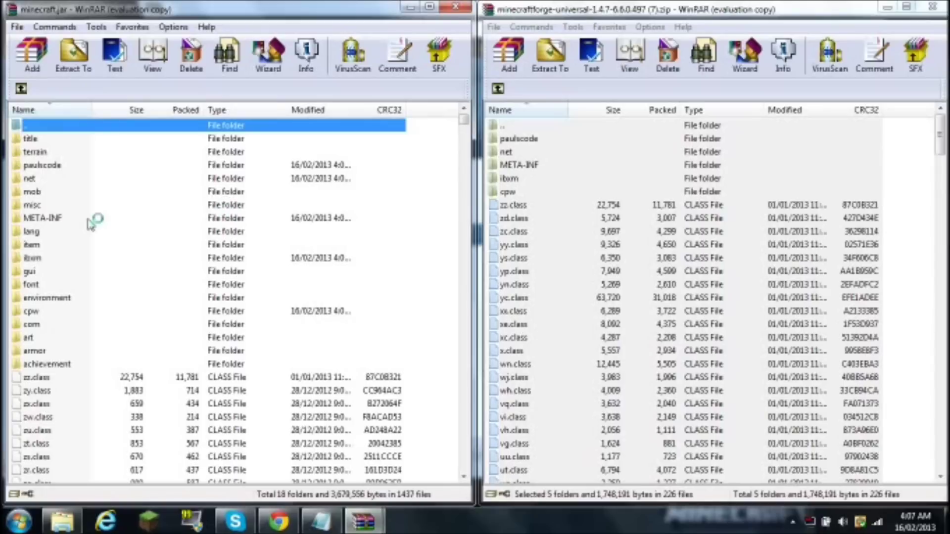
# Delete the META-INF folder from minecraft.jar, then close the Forge archive window and Chrome
pyautogui.click(52, 219)
pyautogui.rightClick(52, 219)
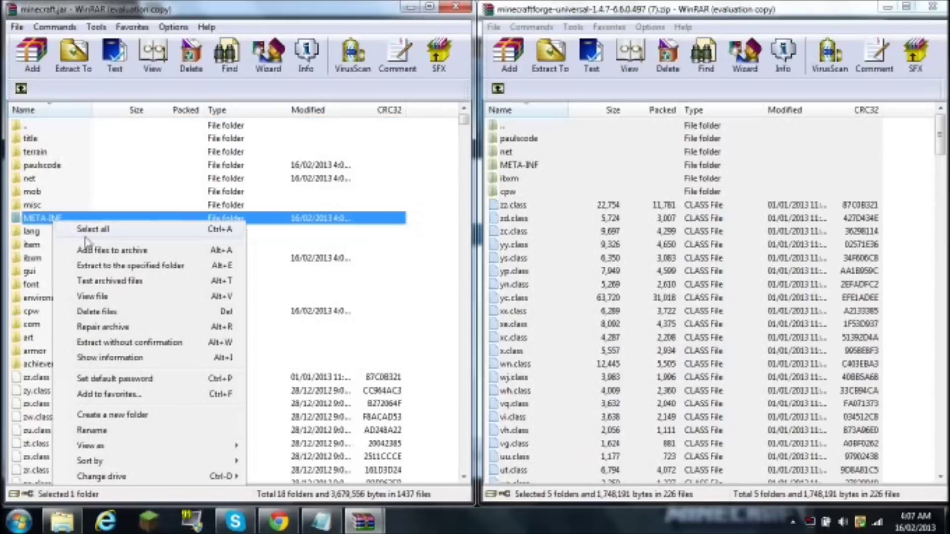
pyautogui.click(102, 314)
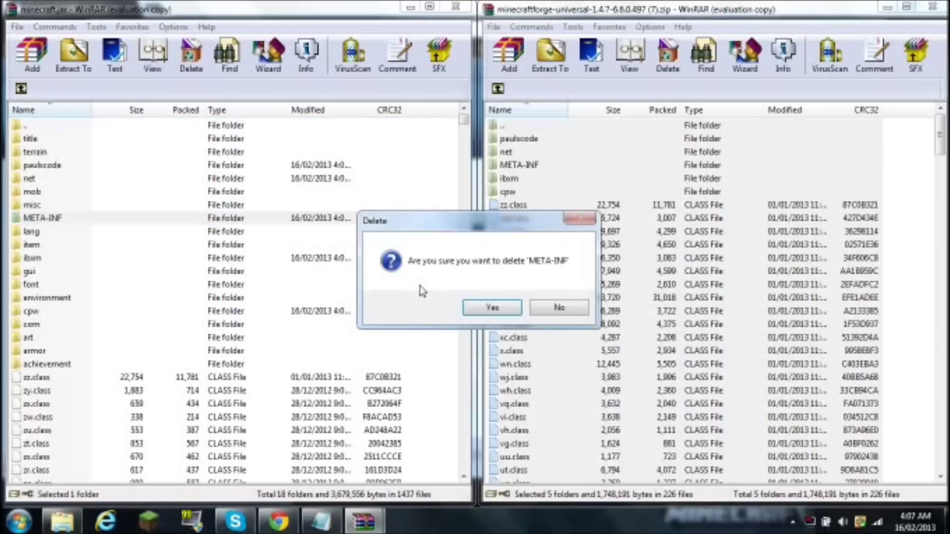
pyautogui.click(493, 310)
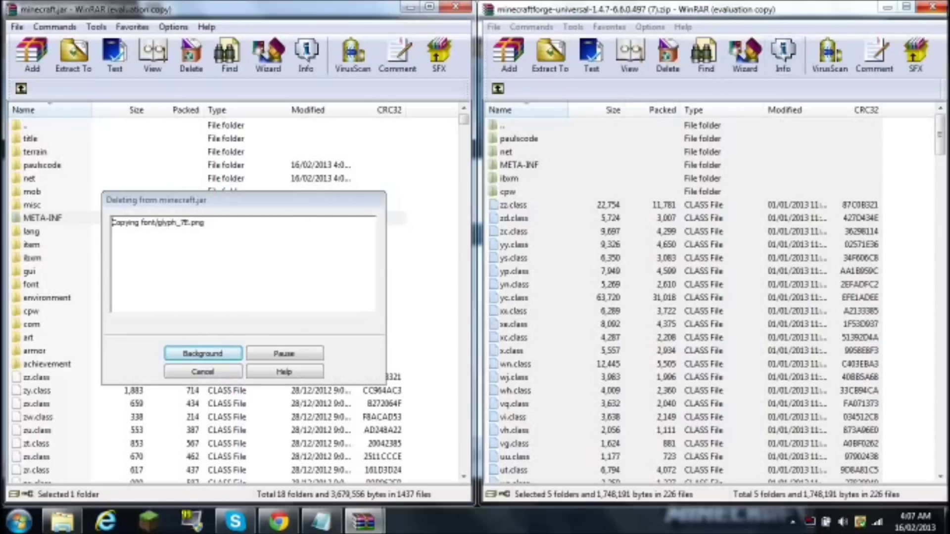
pyautogui.click(932, 7)
pyautogui.click(933, 6)
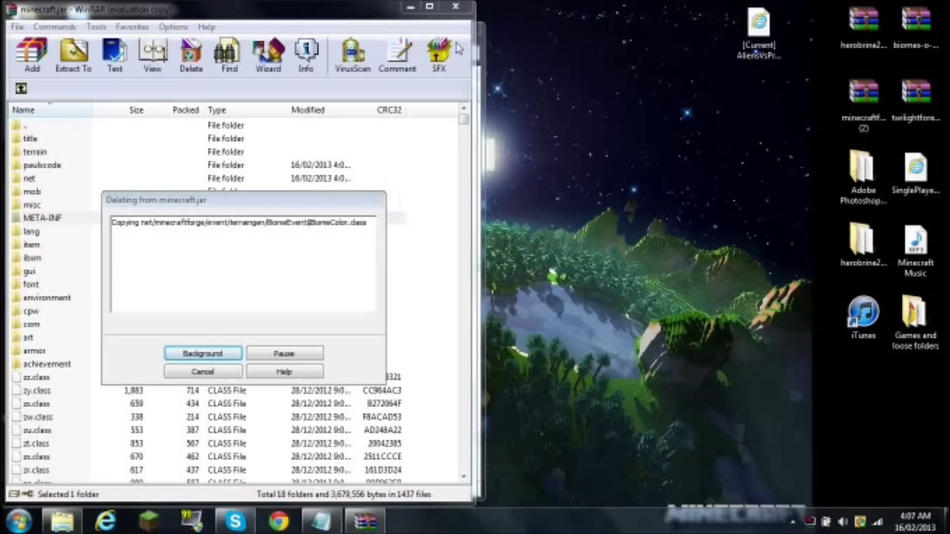
# Close the minecraft.jar WinRAR window and the bin Explorer window
pyautogui.click(455, 6)
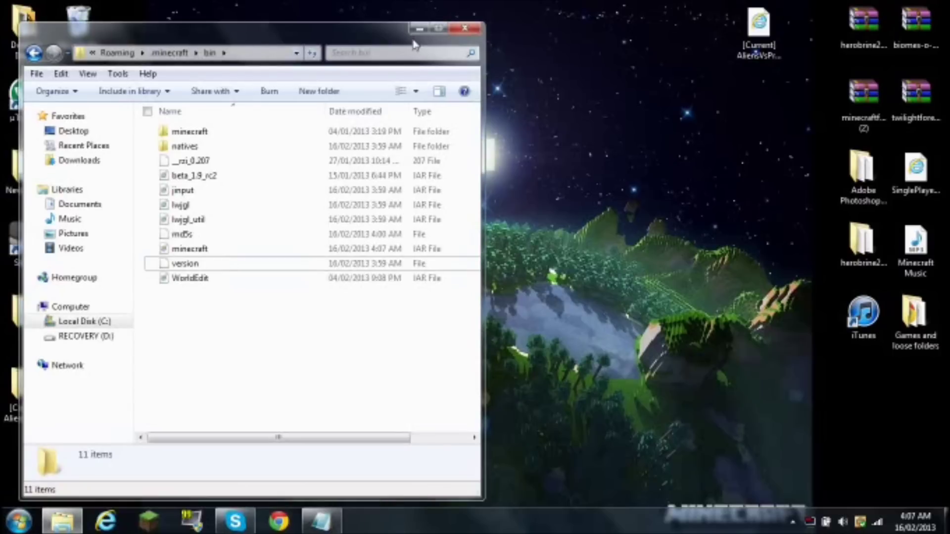
pyautogui.click(462, 29)
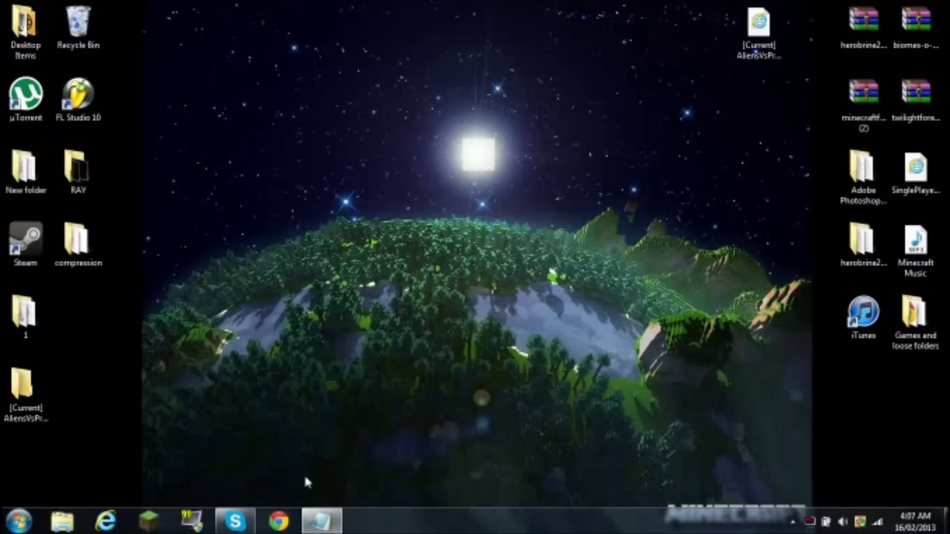
pyautogui.click(682, 392)
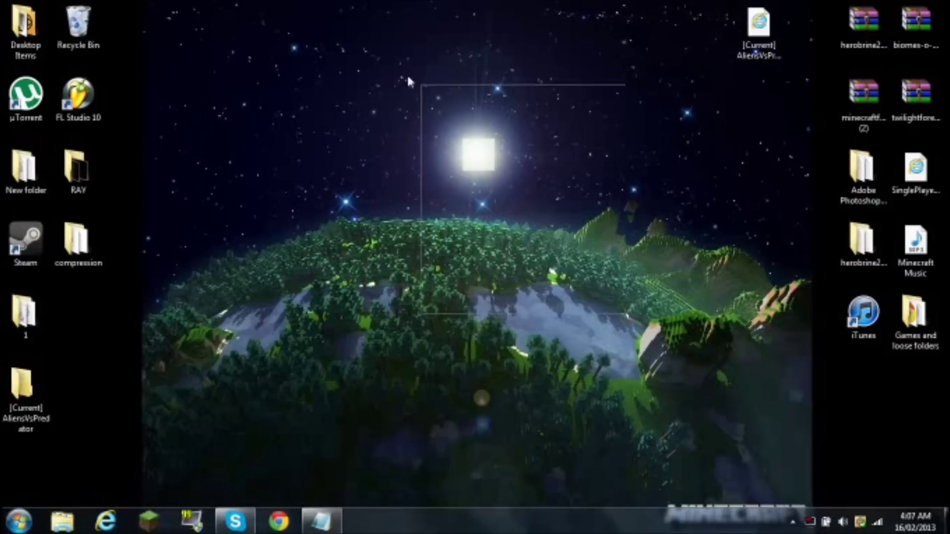
pyautogui.moveTo(361, 54); pyautogui.dragTo(512, 177)
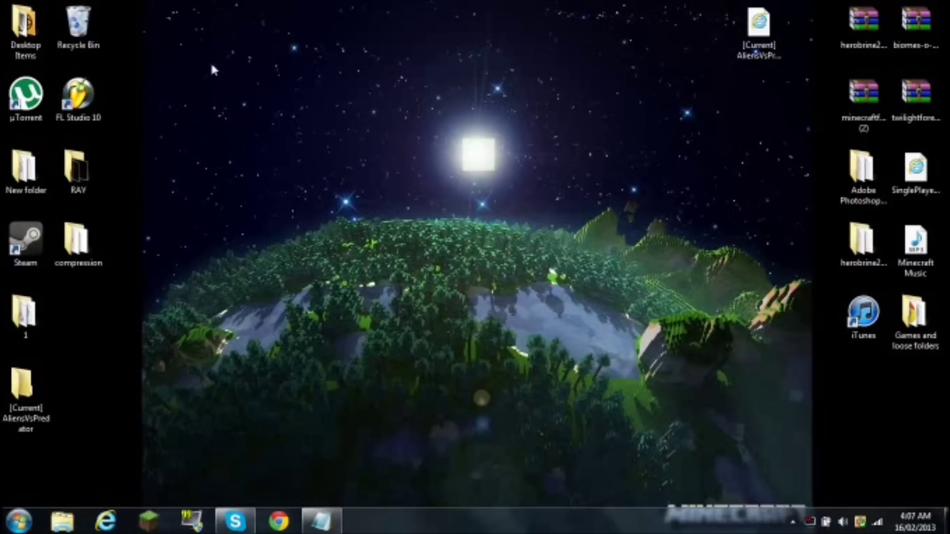